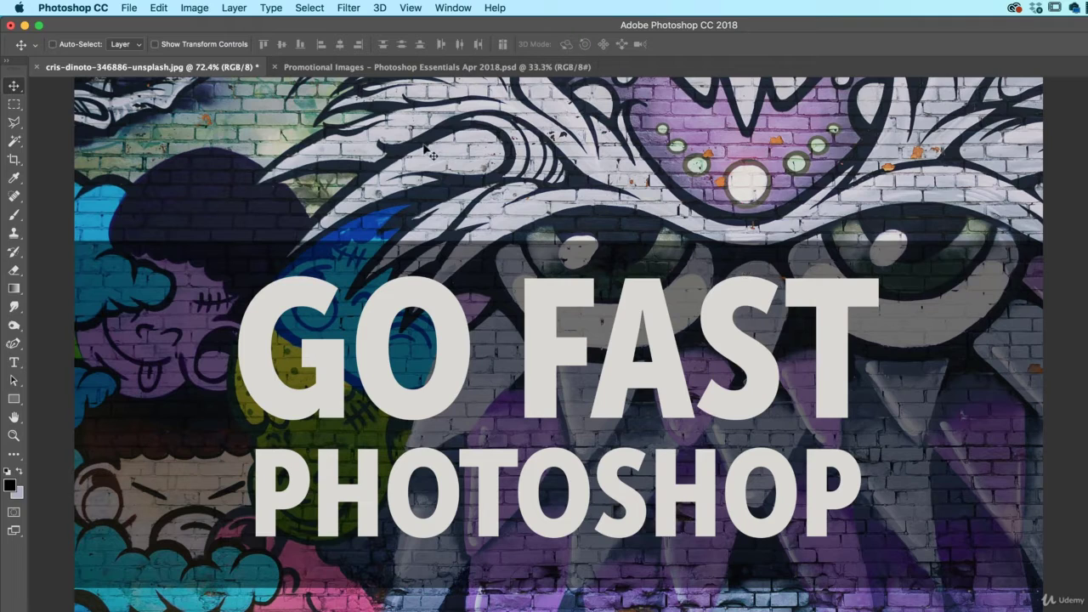
# Step: Switch to the Promotional Images document and select the lead image on the Udemy artboard
pyautogui.click(336, 68)
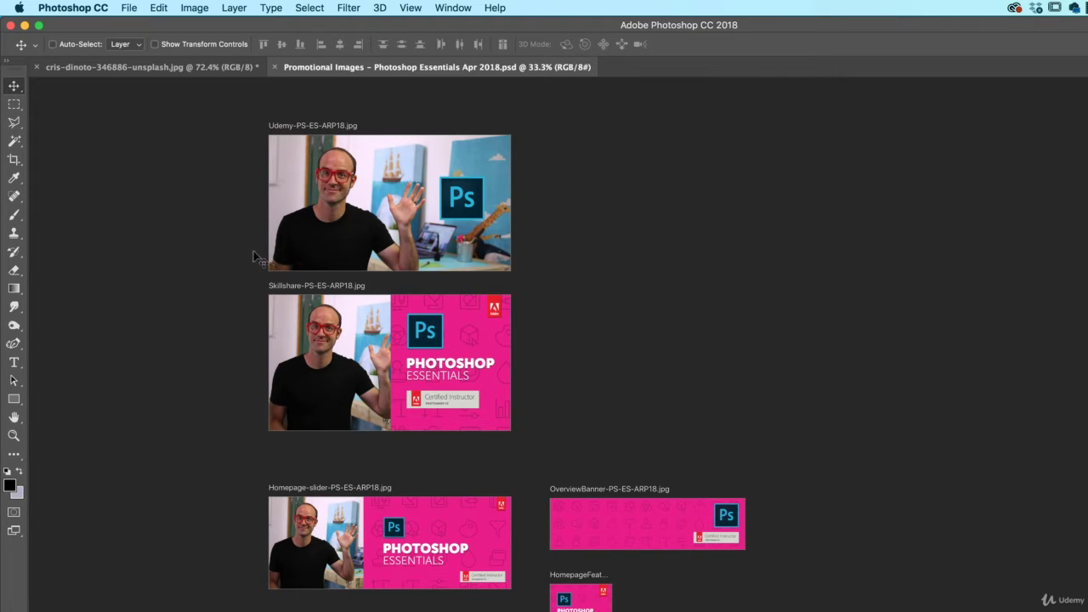
pyautogui.click(160, 7)
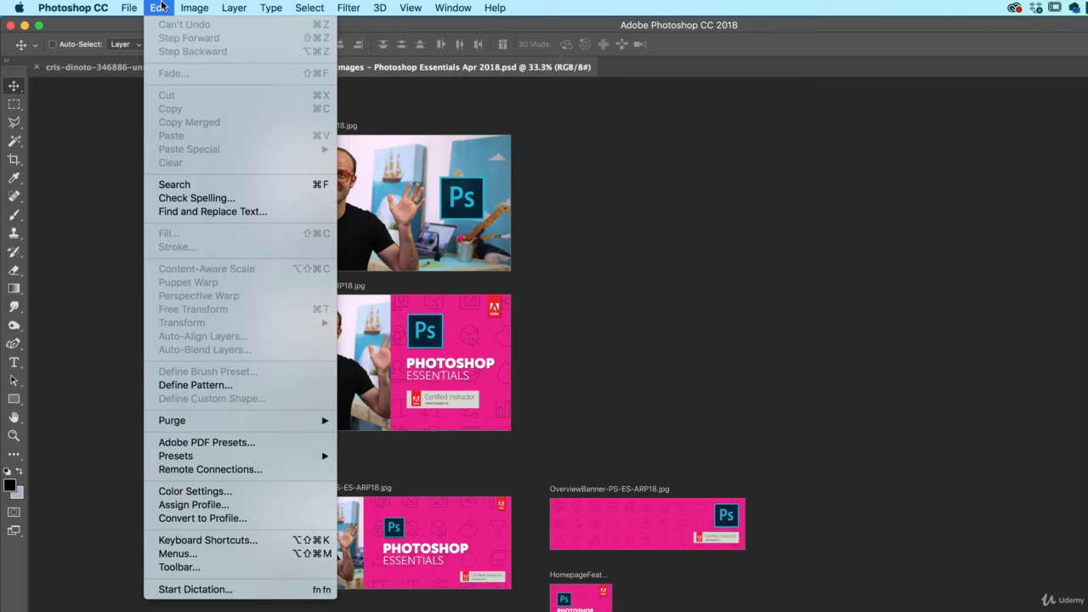
pyautogui.moveTo(192, 424)
pyautogui.click(681, 284)
pyautogui.click(405, 243)
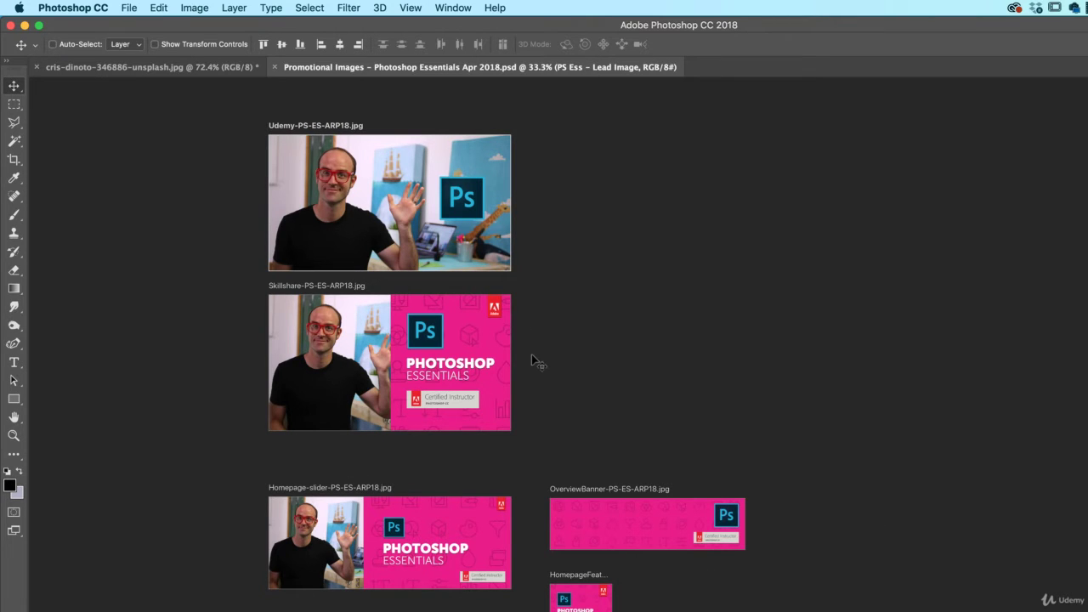
# Step: Look over the artboards up close and check which commands are available for the lead image's smart object layer
pyautogui.press('super+equal')
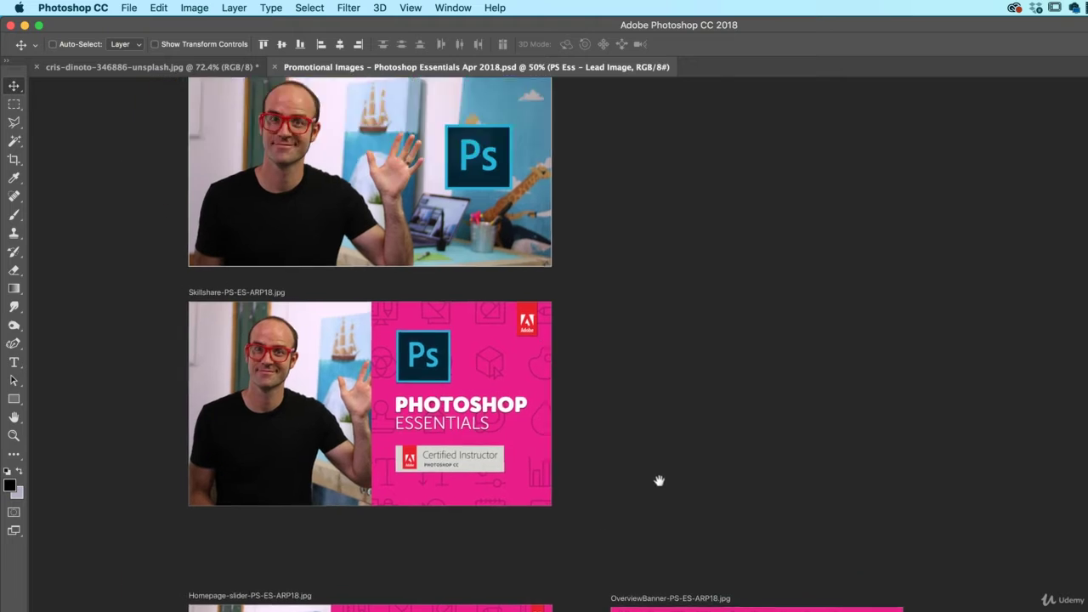
pyautogui.moveTo(660, 481); pyautogui.dragTo(624, 258)
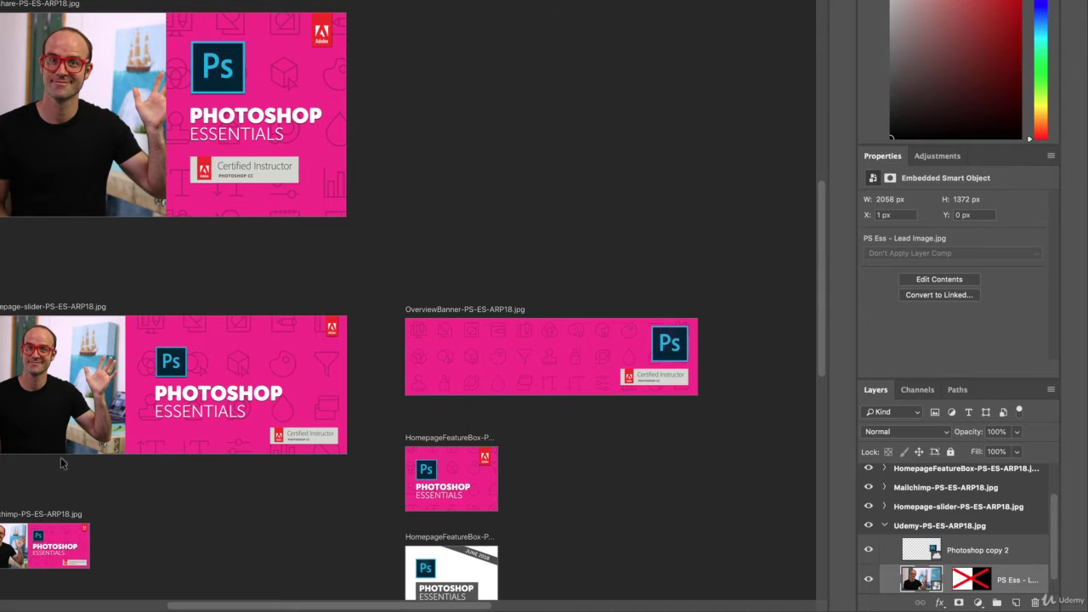
pyautogui.scroll(-3, 87, 519)
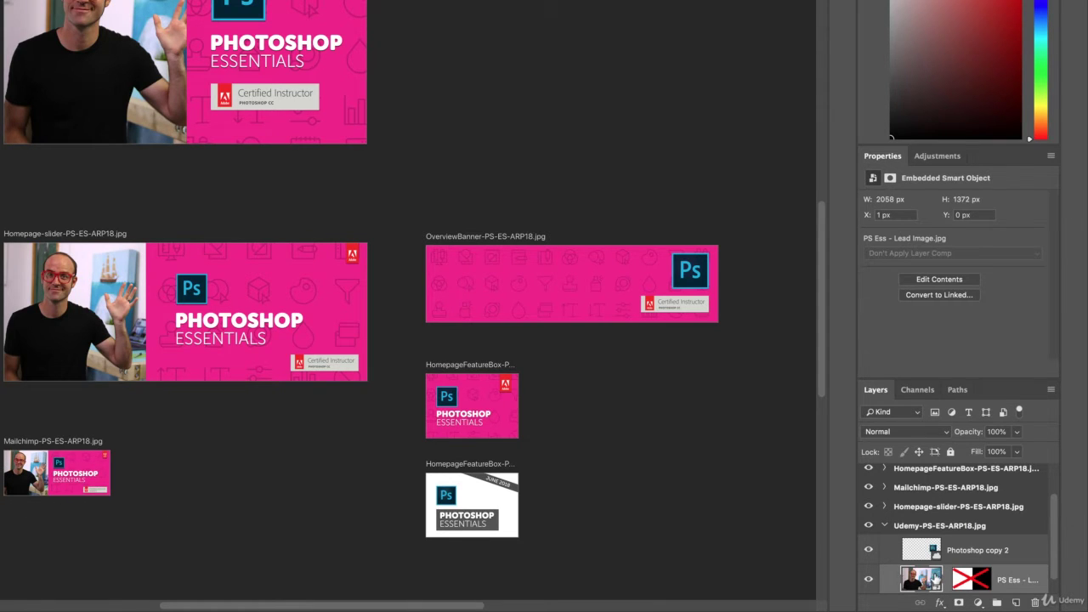
pyautogui.rightClick(1024, 583)
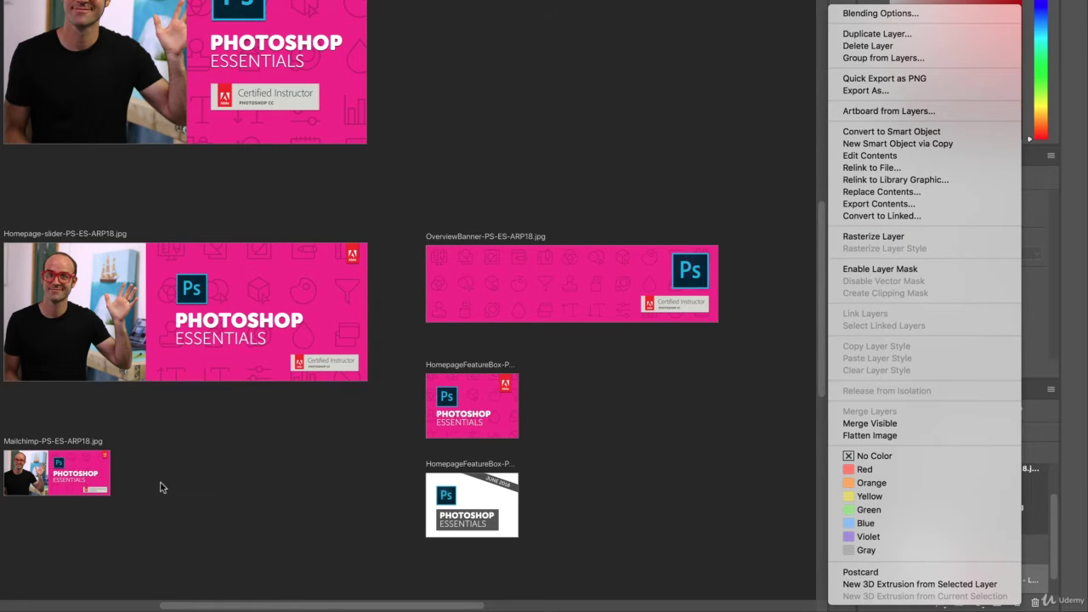
pyautogui.click(227, 474)
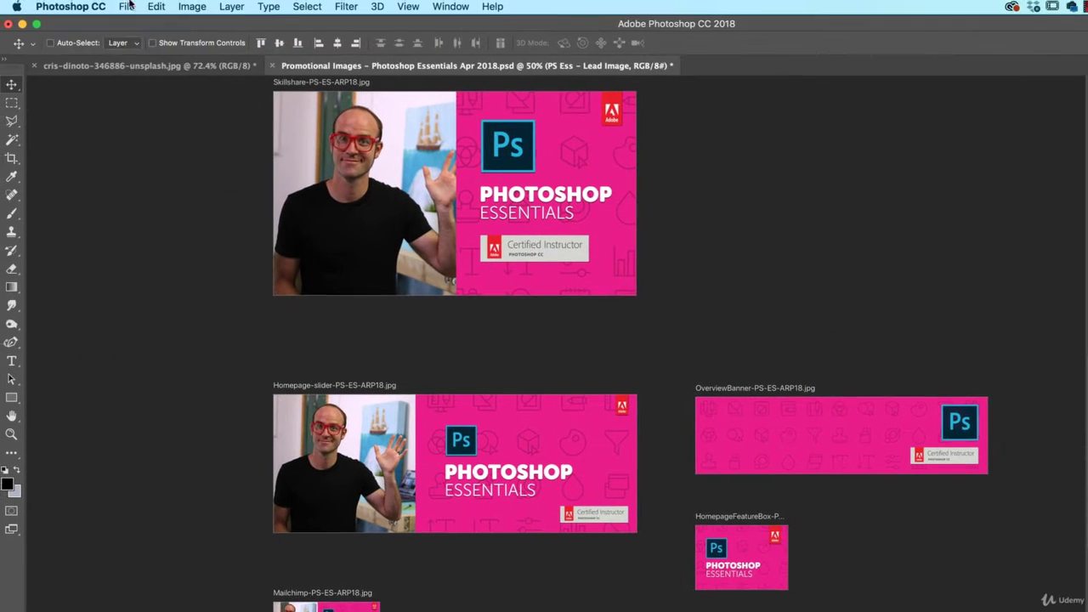
# Step: Open the Performance preferences and review the history and cache settings
pyautogui.click(0, 0)
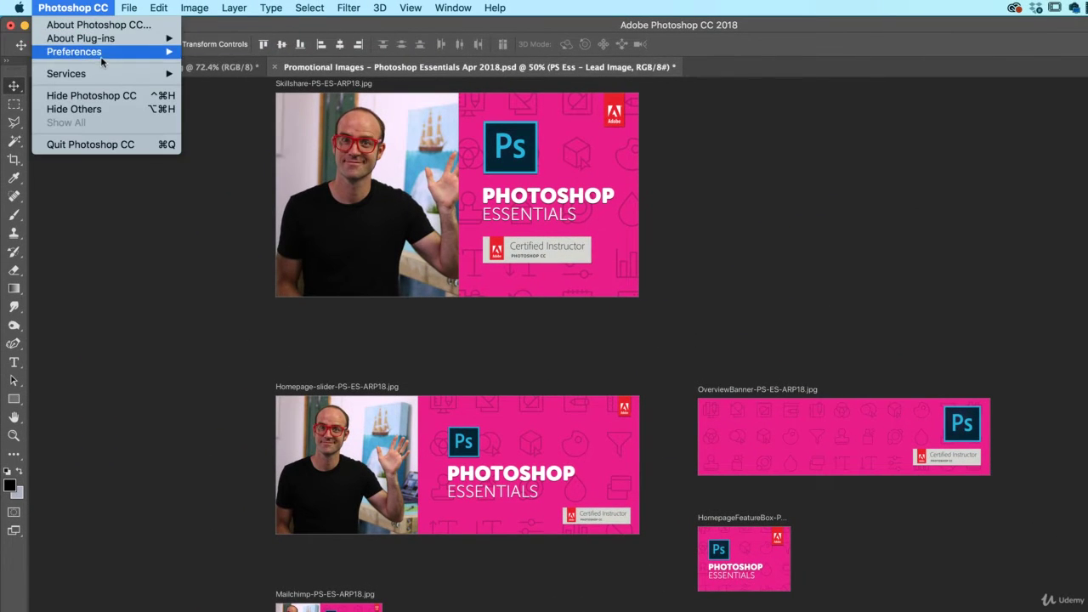
pyautogui.moveTo(101, 53)
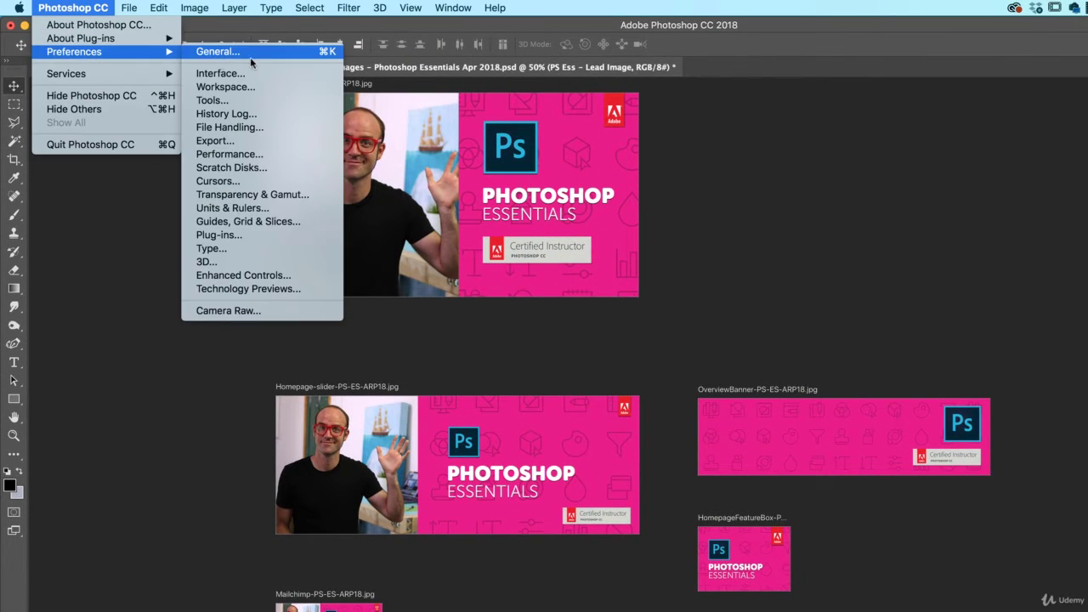
pyautogui.click(226, 155)
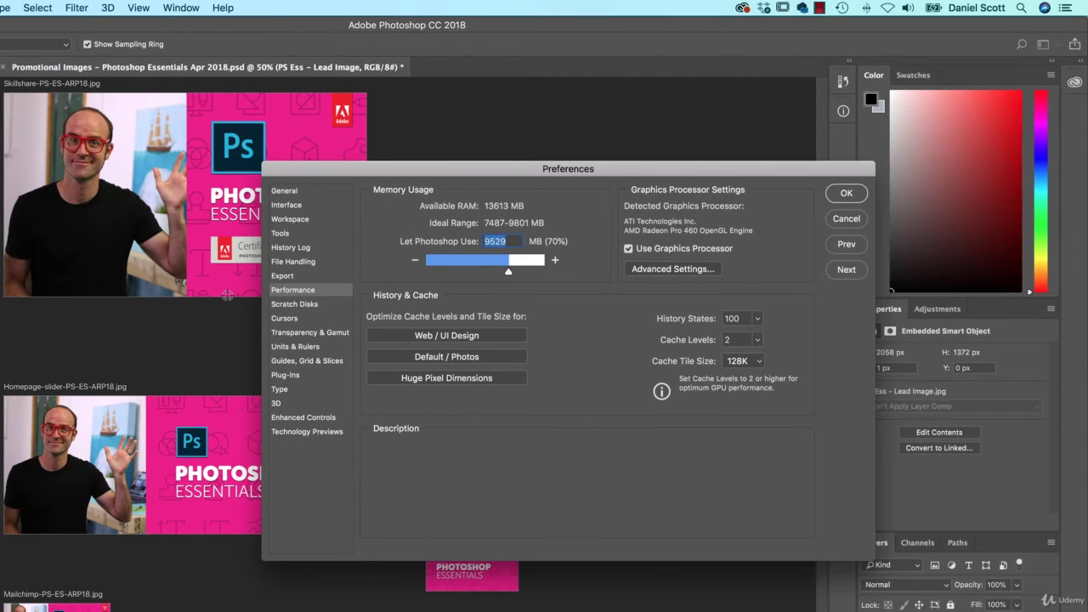
pyautogui.moveTo(571, 353)
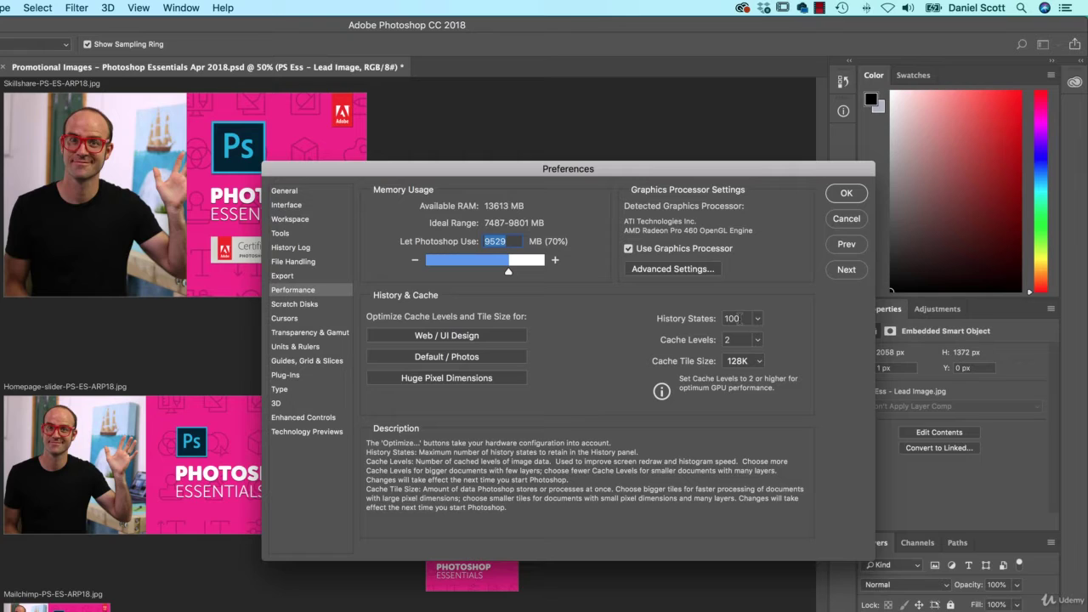
# Step: Check the interval choices for automatically saving recovery information in the File Handling preferences
pyautogui.click(307, 254)
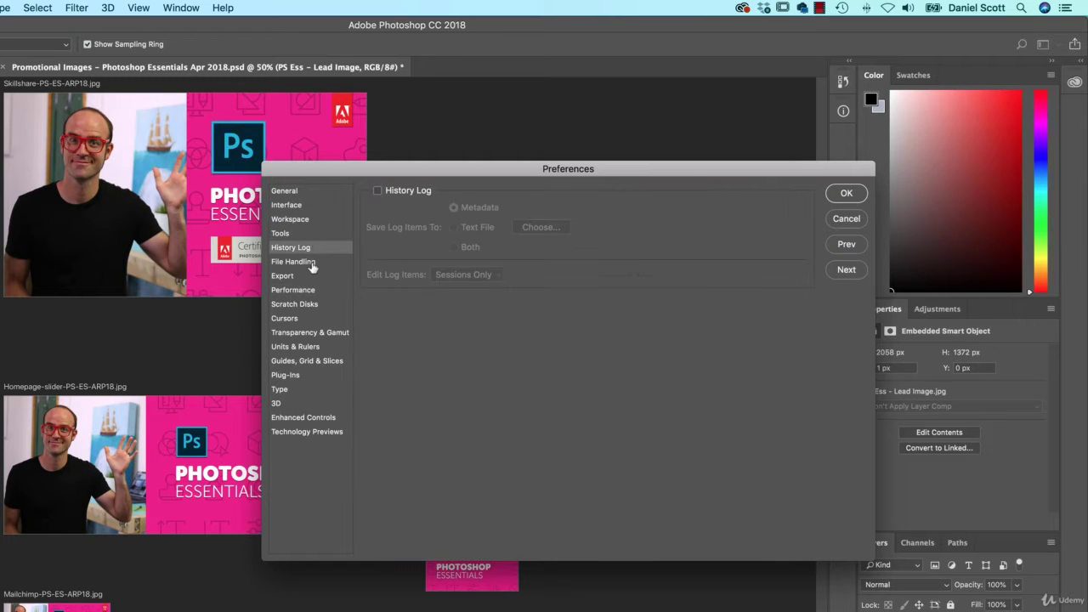
pyautogui.click(310, 263)
pyautogui.click(668, 281)
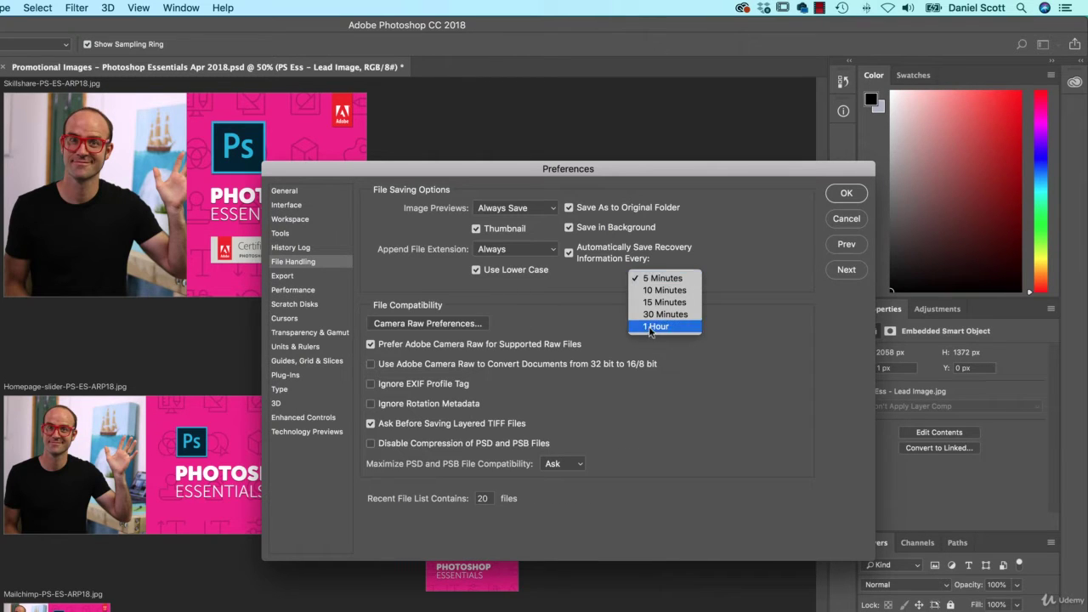
pyautogui.click(597, 282)
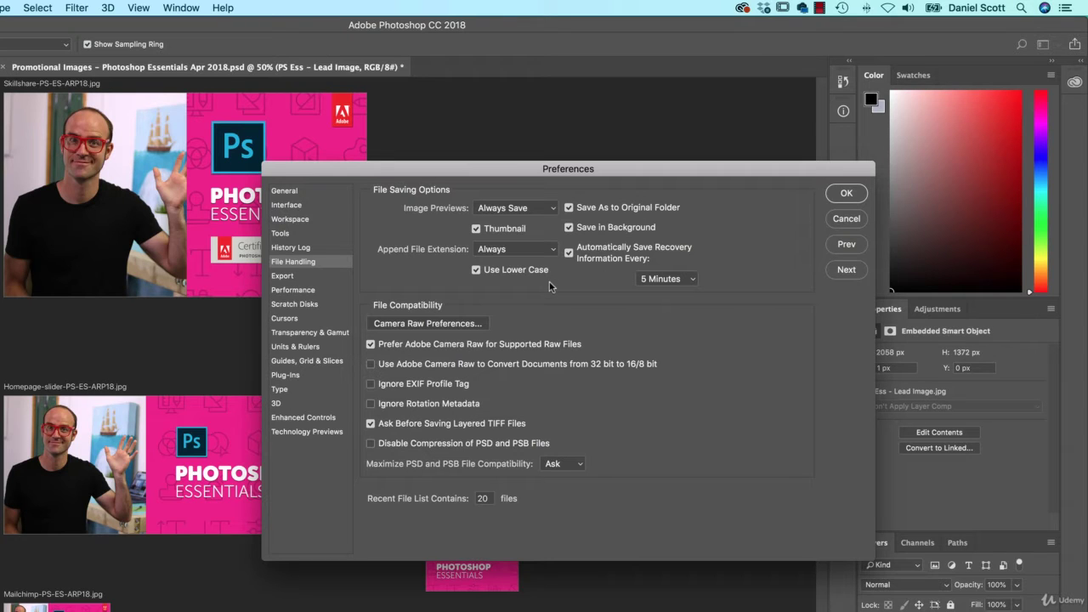
# Step: In the Performance preferences, try the Default / Photos and Huge Pixel Dimensions cache presets, and finish on Web / UI Design
pyautogui.click(304, 291)
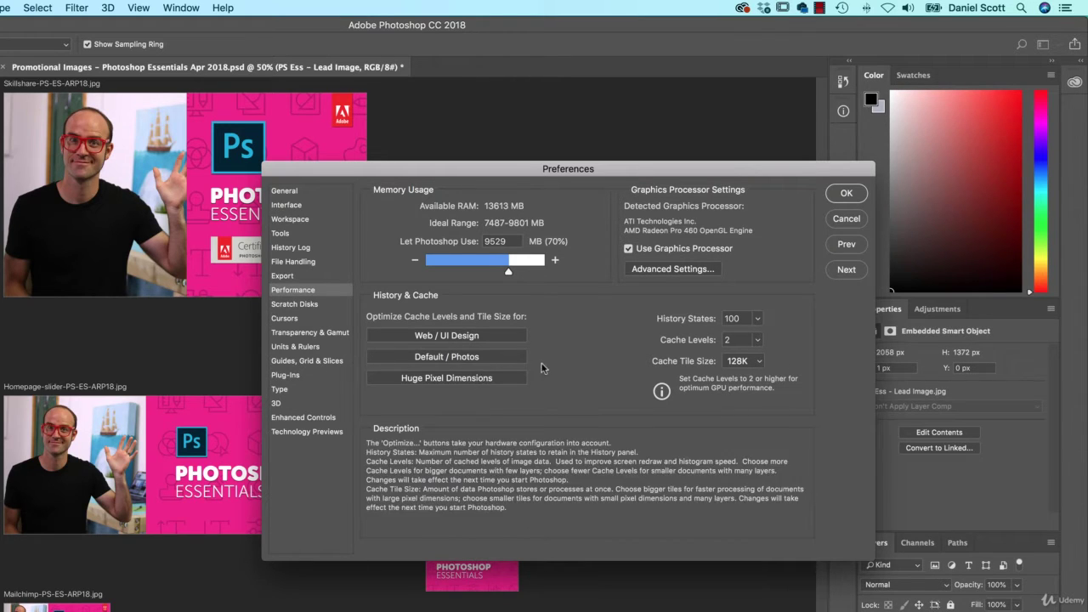
pyautogui.click(467, 335)
pyautogui.click(459, 358)
pyautogui.click(459, 358)
pyautogui.click(459, 382)
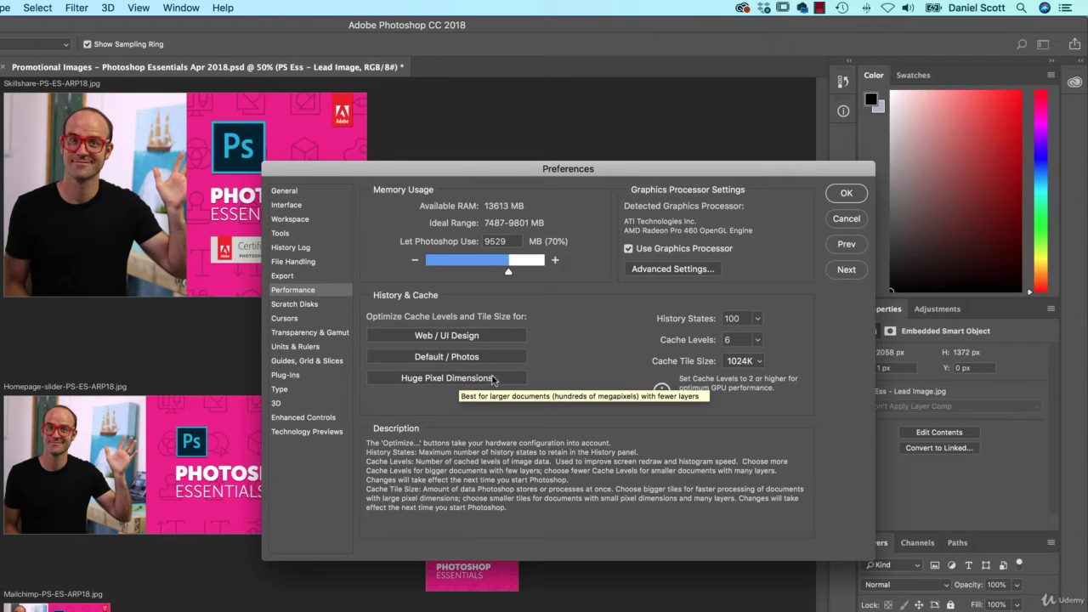
pyautogui.click(469, 361)
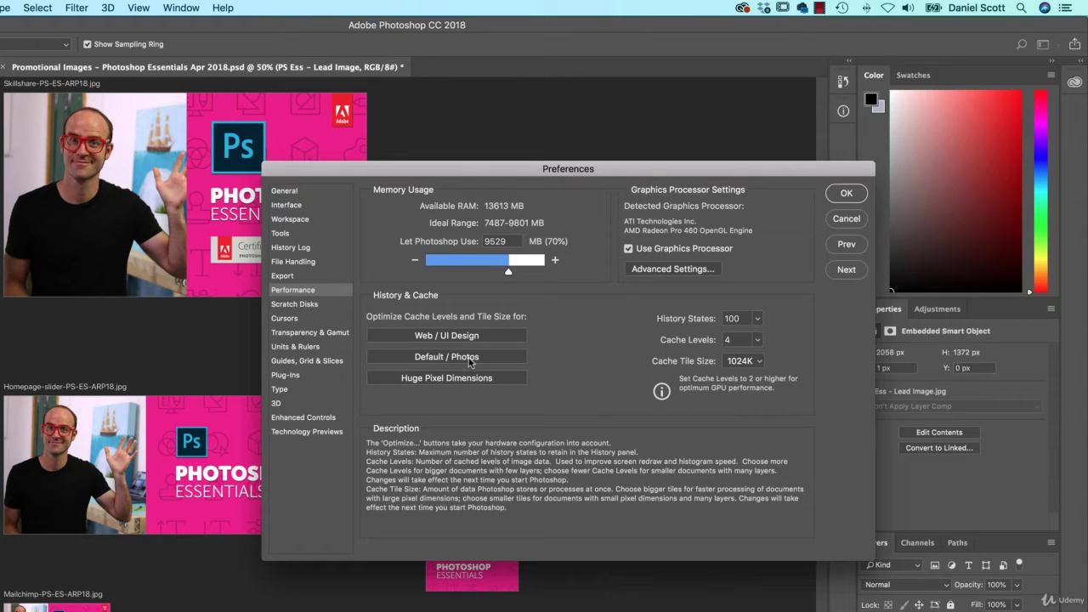
pyautogui.click(469, 338)
pyautogui.click(437, 382)
pyautogui.click(477, 354)
pyautogui.click(461, 361)
pyautogui.click(465, 337)
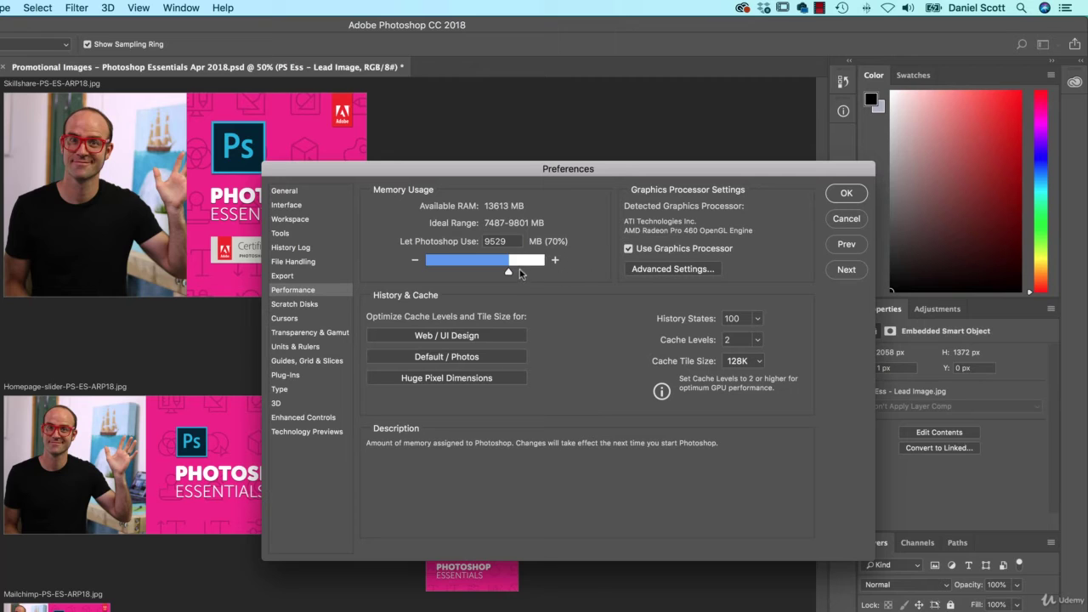
# Step: Set the memory Photoshop may use to 9619 MB and apply the preferences
pyautogui.moveTo(509, 271); pyautogui.dragTo(460, 273)
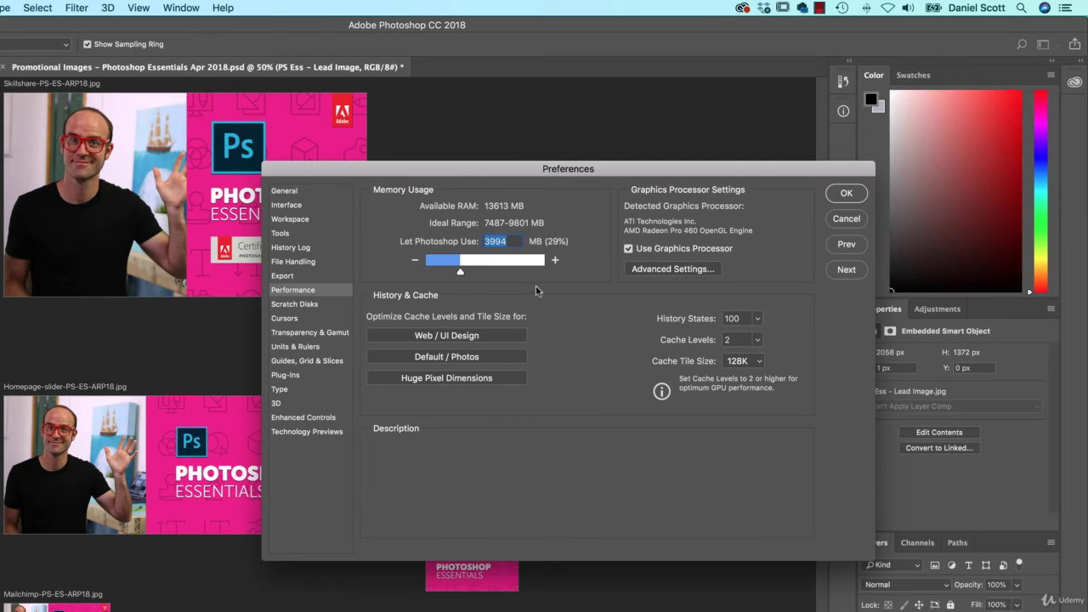
pyautogui.moveTo(462, 271); pyautogui.dragTo(509, 273)
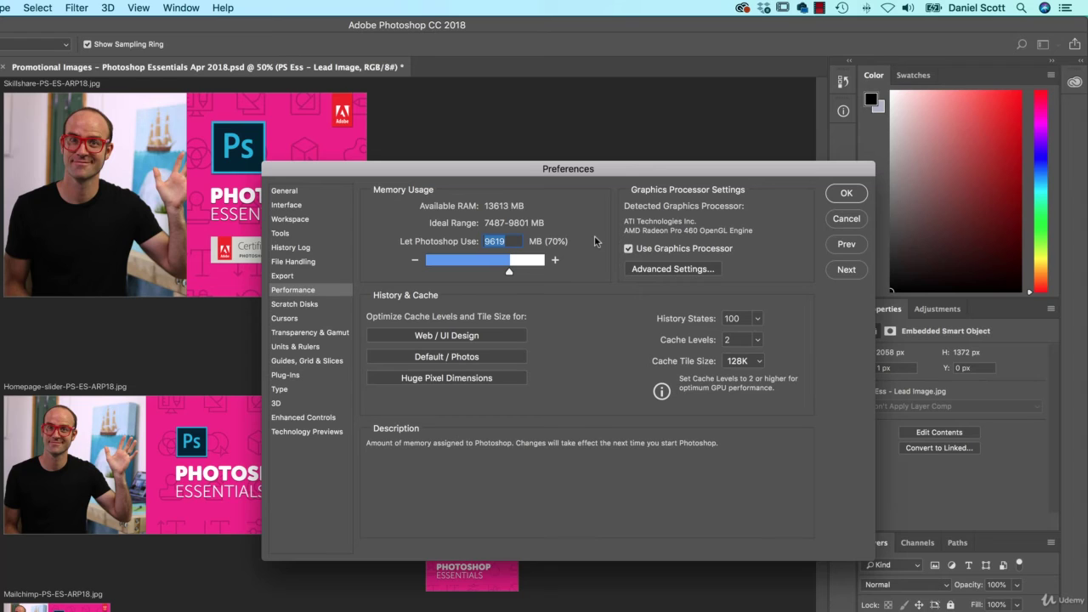
pyautogui.moveTo(746, 223)
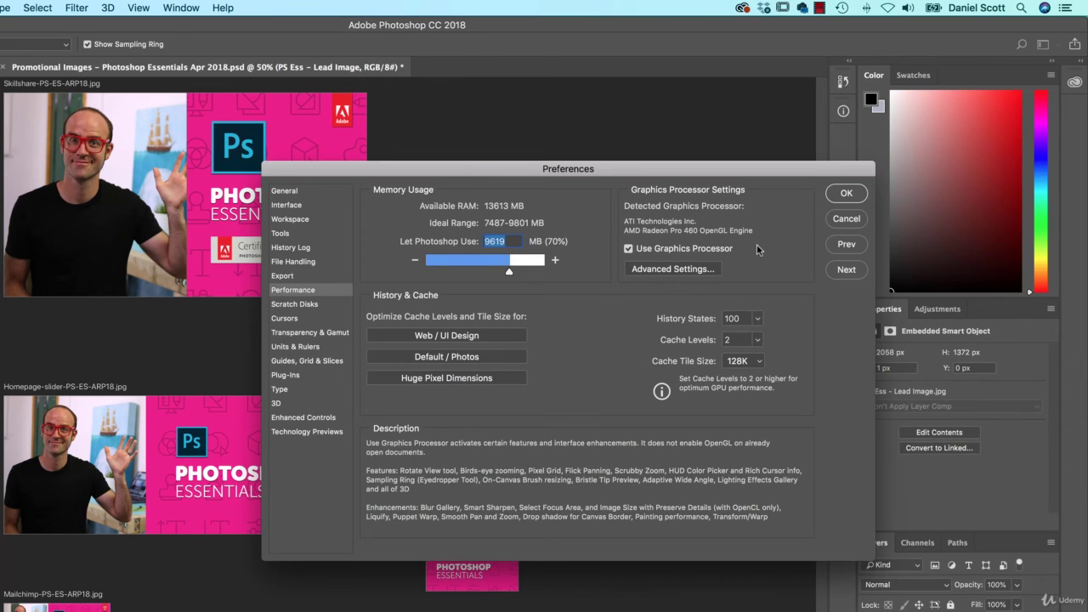
pyautogui.click(846, 195)
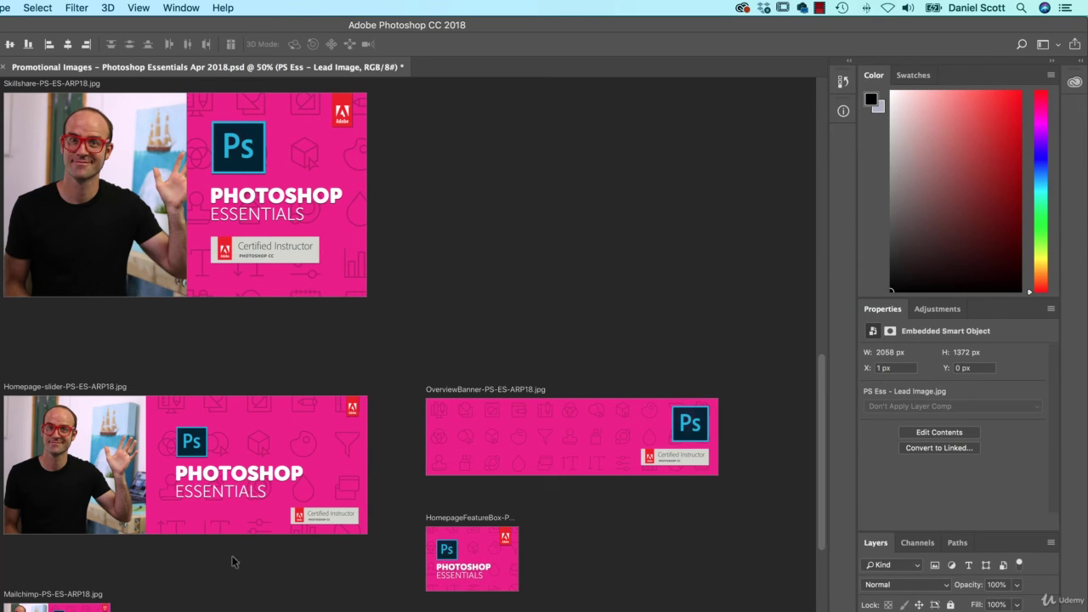
# Step: Switch to Finder, show the Exercise Files - Photoshop Advanced folder, and move its window over the artboards
pyautogui.press('super+Tab')
pyautogui.press('super+Tab')
pyautogui.press('super+Tab')
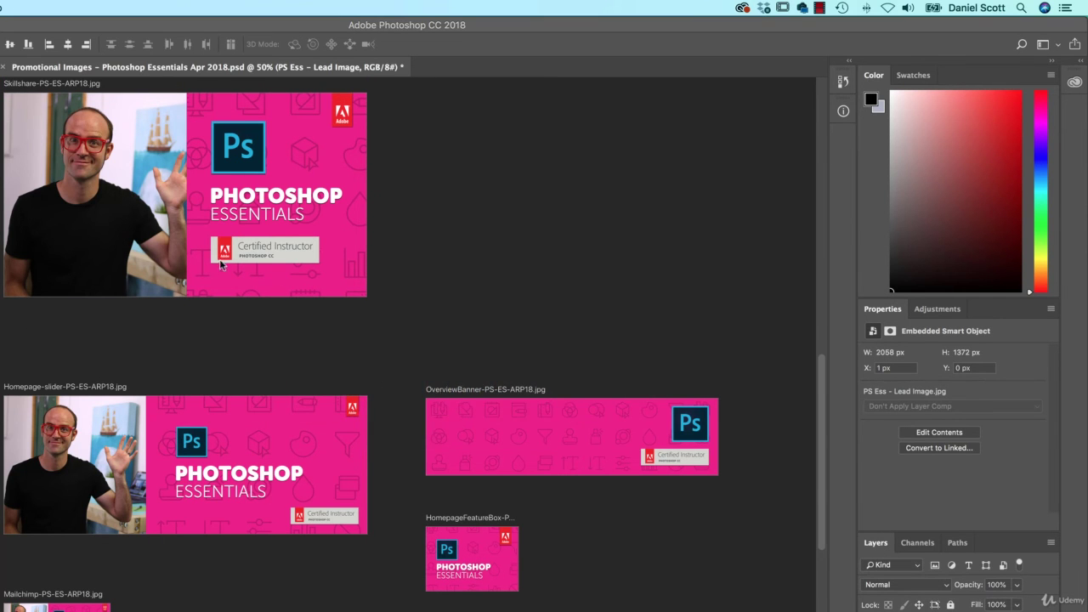
pyautogui.click(394, 503)
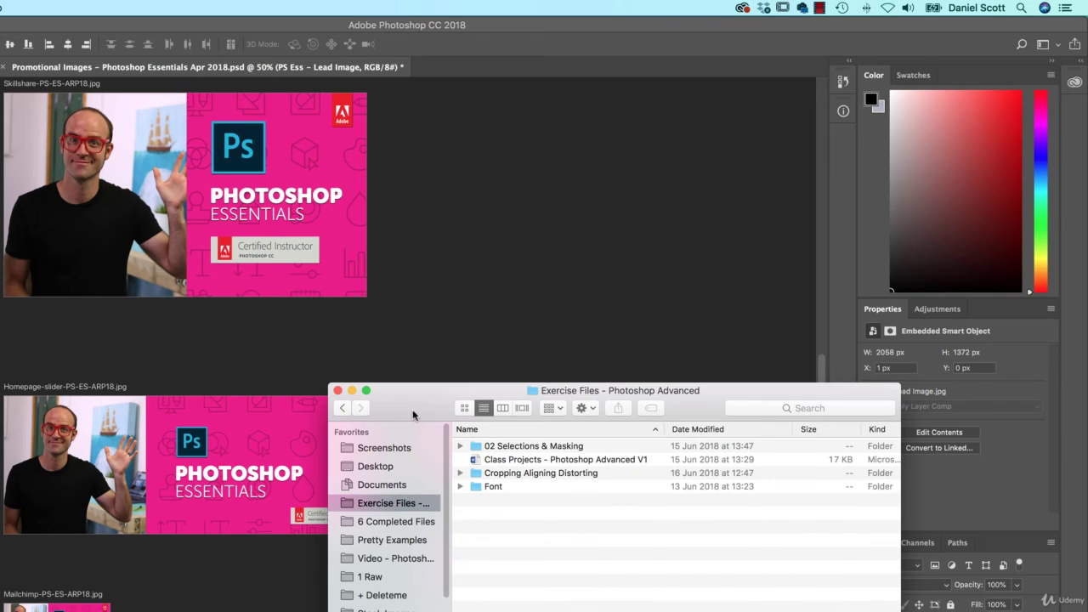
pyautogui.moveTo(419, 405); pyautogui.dragTo(183, 217)
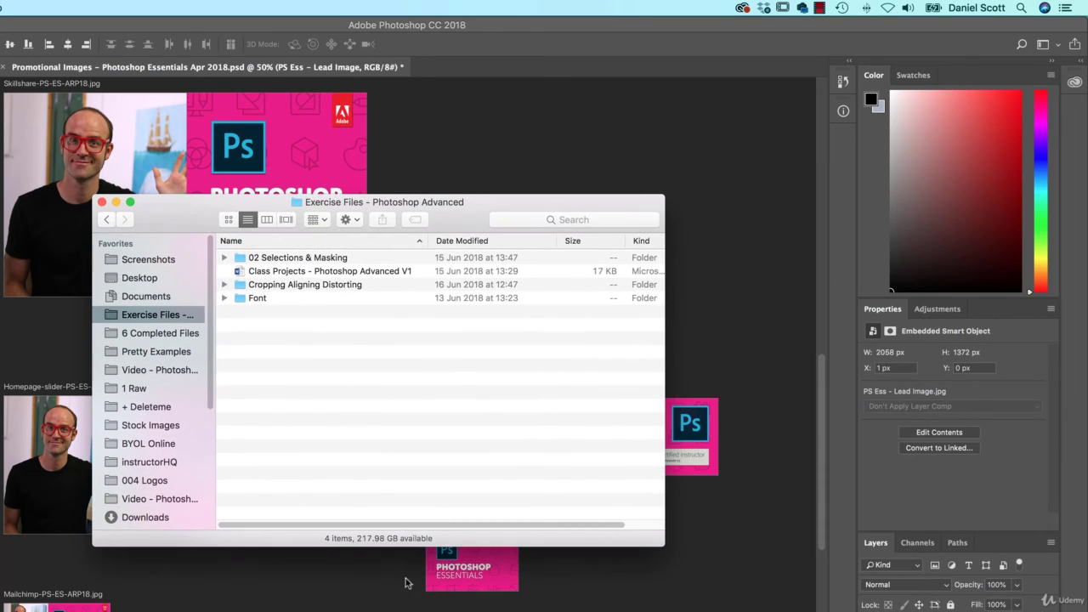